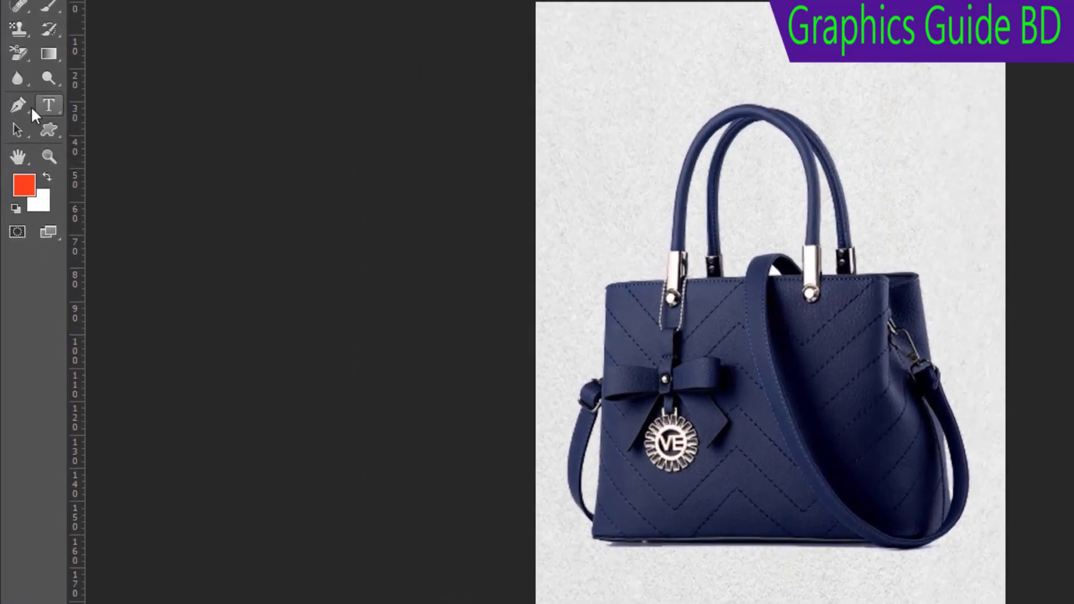
Step: Start a Pen tool path at the top of the left side strap and curve it down the strap's outer edge
click(29, 107)
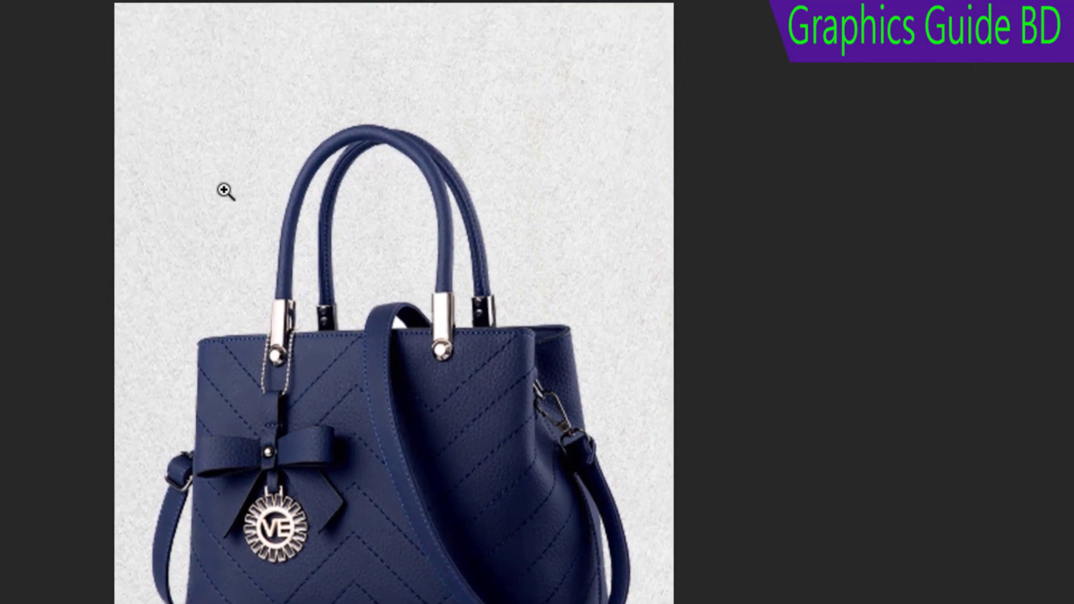
key(p)
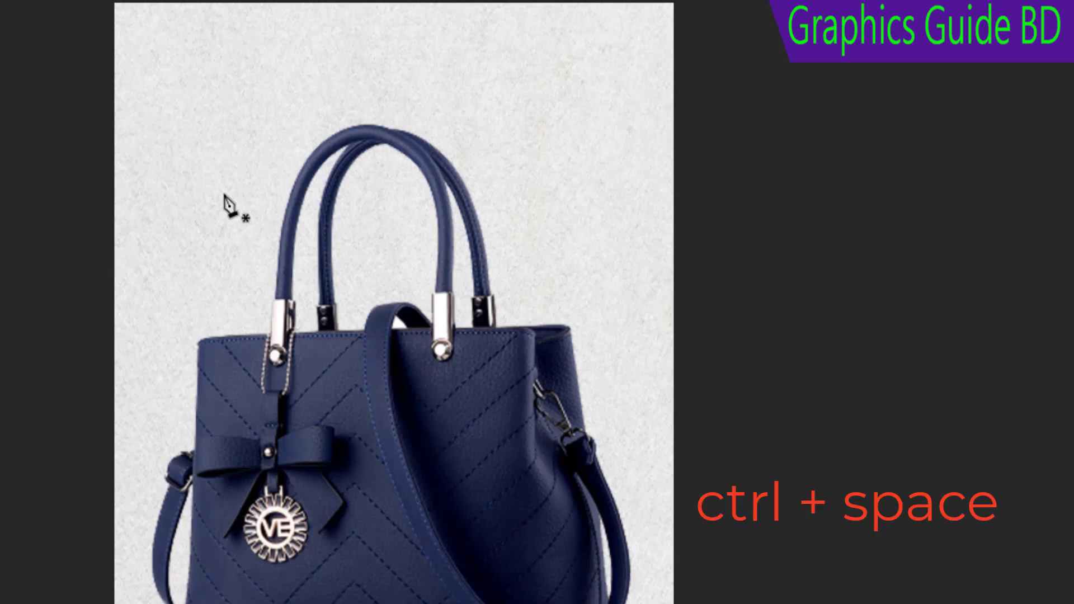
key(ctrl+space)
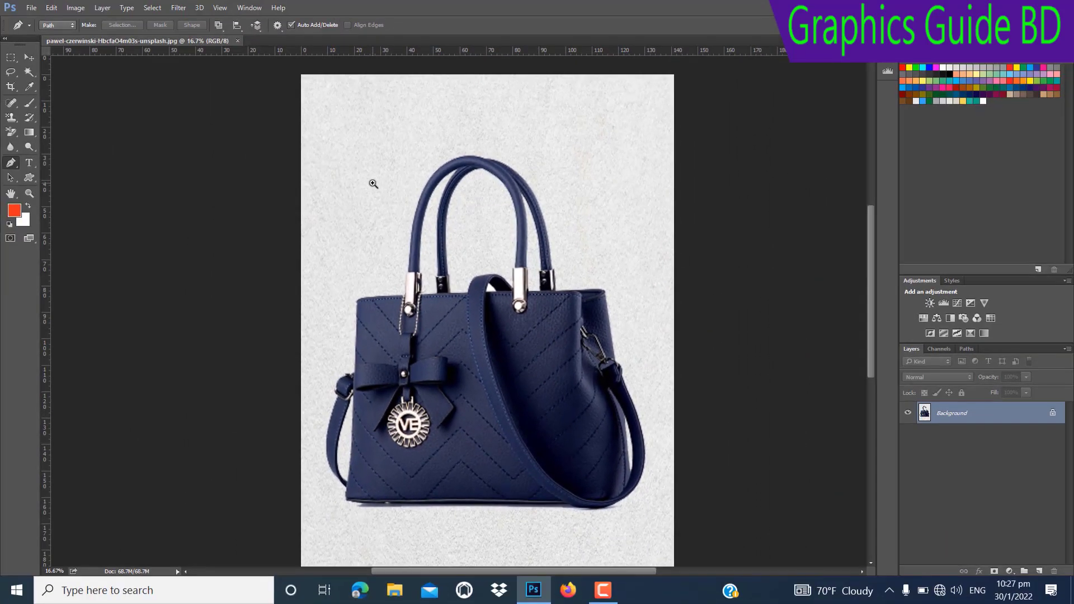
click(373, 183)
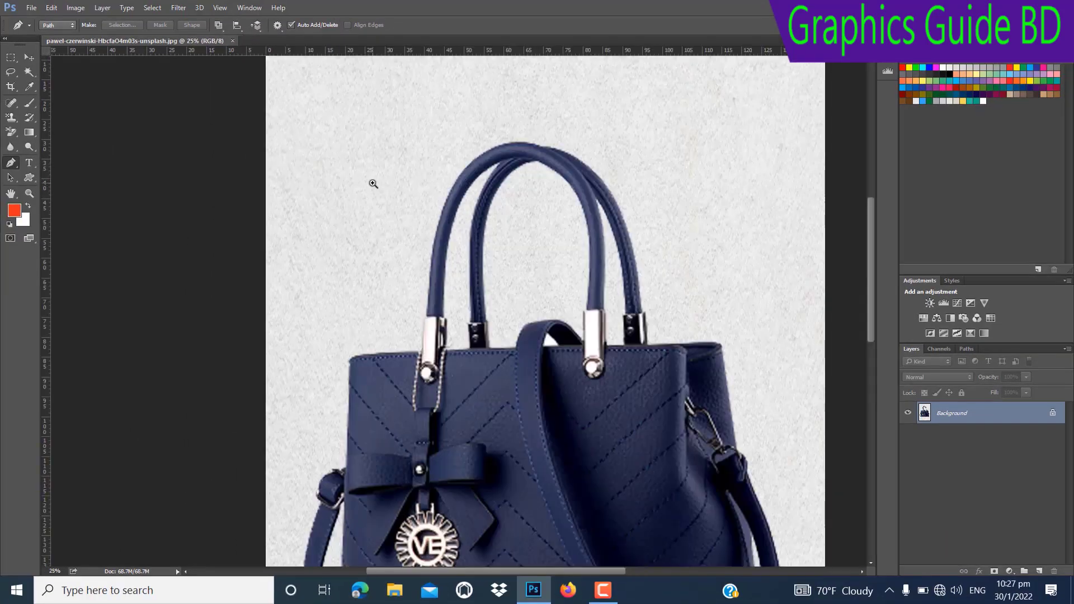
click(373, 184)
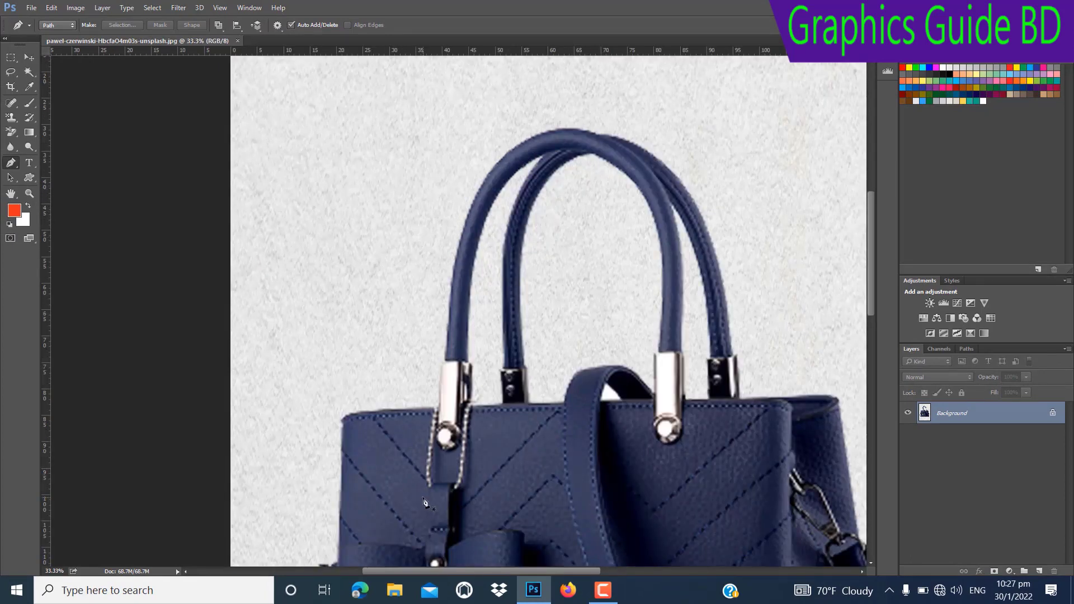
drag(423, 501, 413, 473)
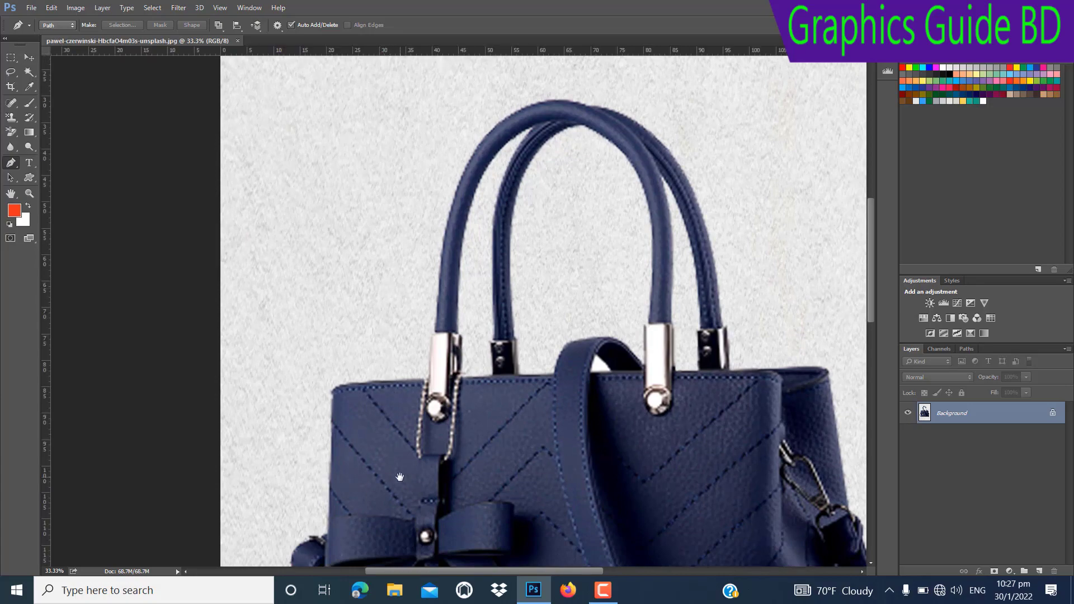
drag(386, 386, 353, 220)
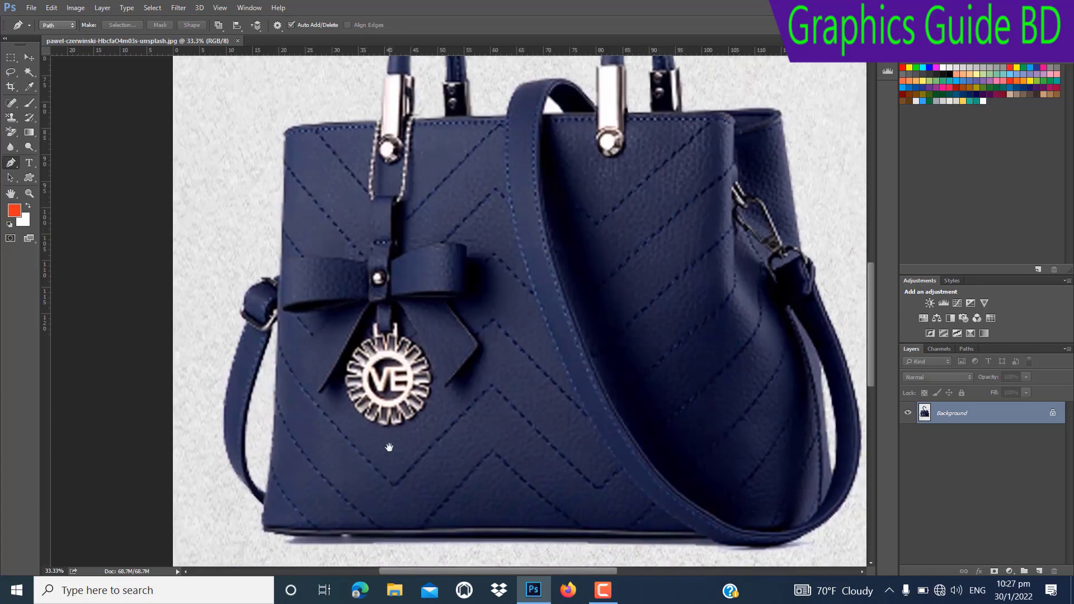
drag(389, 447, 388, 411)
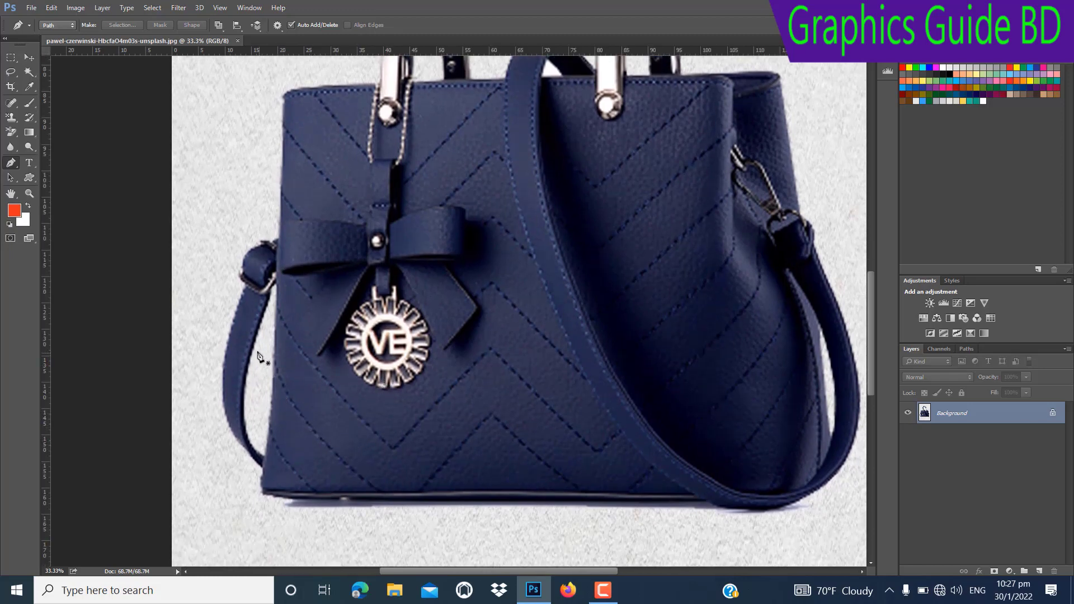
click(235, 310)
click(223, 401)
drag(223, 401, 223, 432)
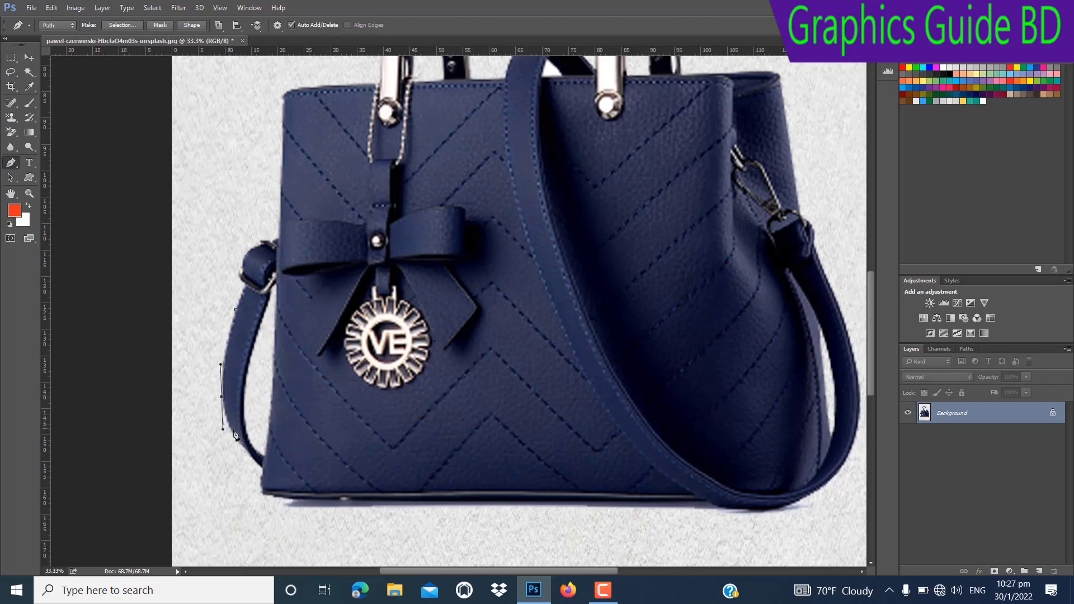
Step: Continue the path around the left strap's lower end to the bag's bottom-left corner
key(alt)
click(256, 463)
drag(274, 495, 298, 501)
click(263, 494)
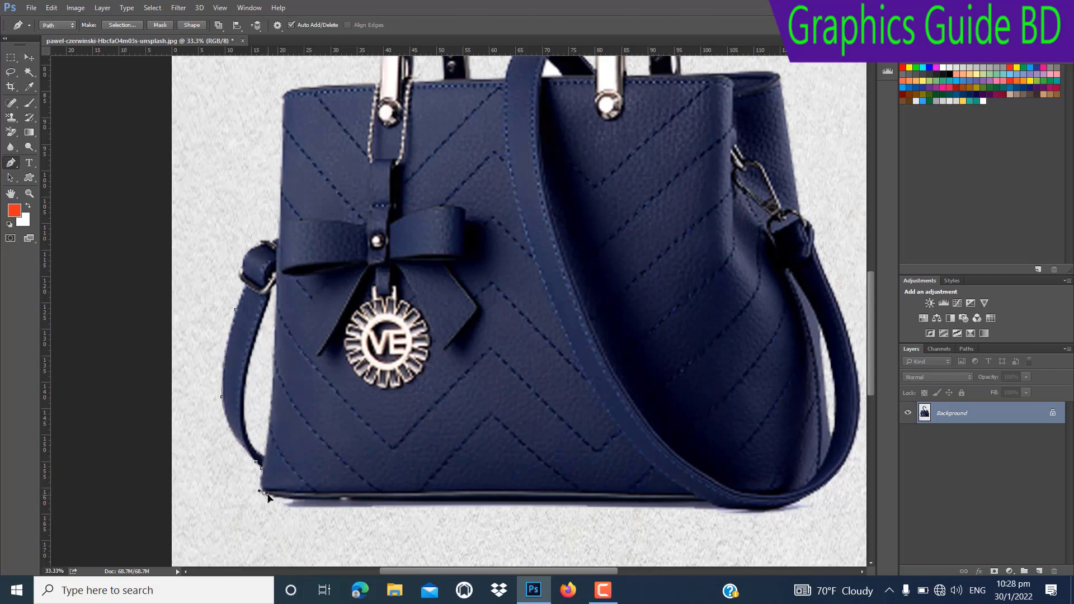
Step: Trace the bag's bottom edge from the left corner to the lowest point of the shoulder strap
click(298, 499)
click(446, 501)
click(553, 501)
click(675, 504)
click(734, 509)
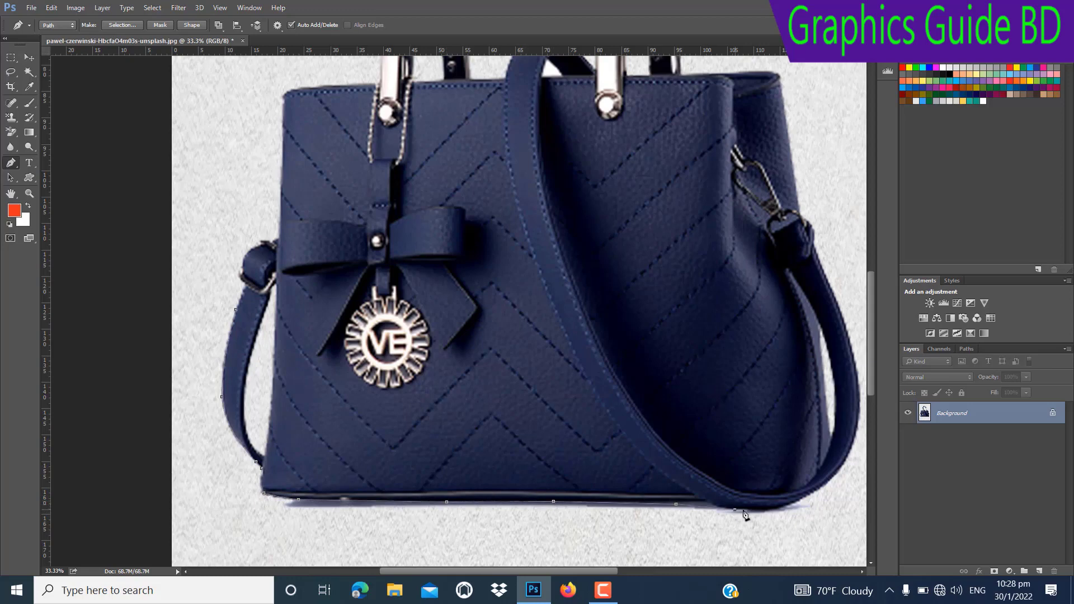
Step: Curve the path around the shoulder strap's lower bend and up its outer right edge
click(804, 498)
drag(820, 490, 828, 482)
drag(850, 449, 863, 414)
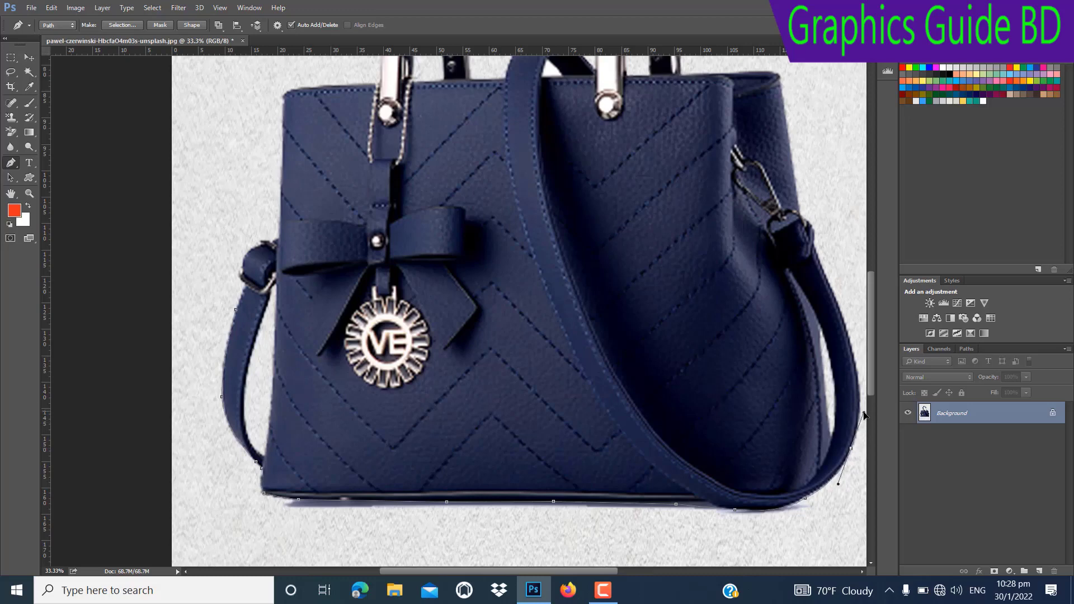
click(851, 449)
drag(848, 339, 827, 284)
click(849, 340)
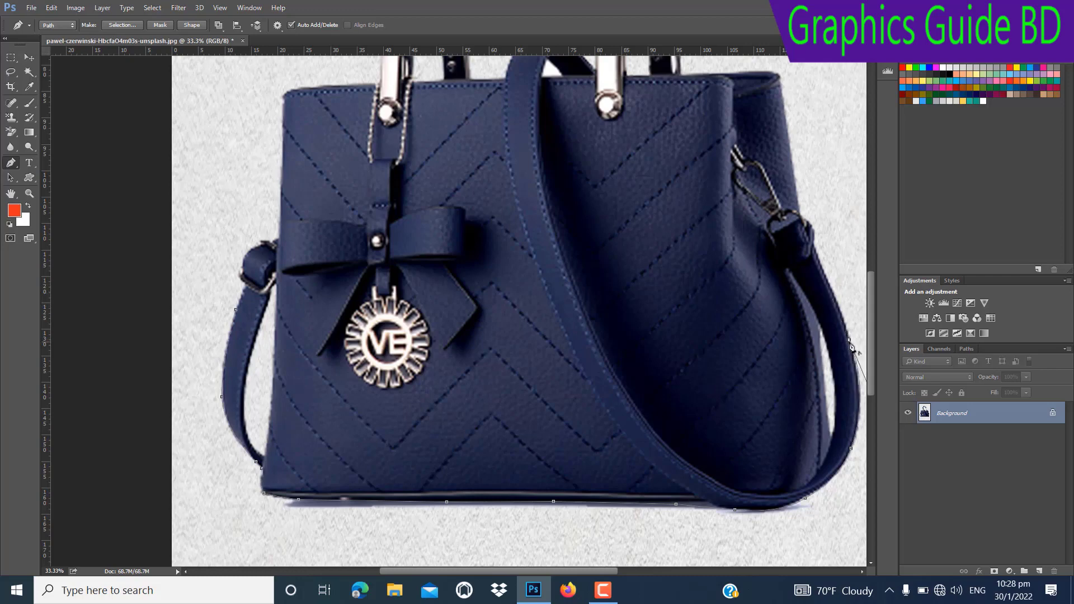
Step: Extend the path past the right strap buckle and up the bag's right side to the rim corner
click(813, 242)
drag(802, 216, 784, 212)
drag(676, 126, 684, 200)
drag(765, 145, 738, 150)
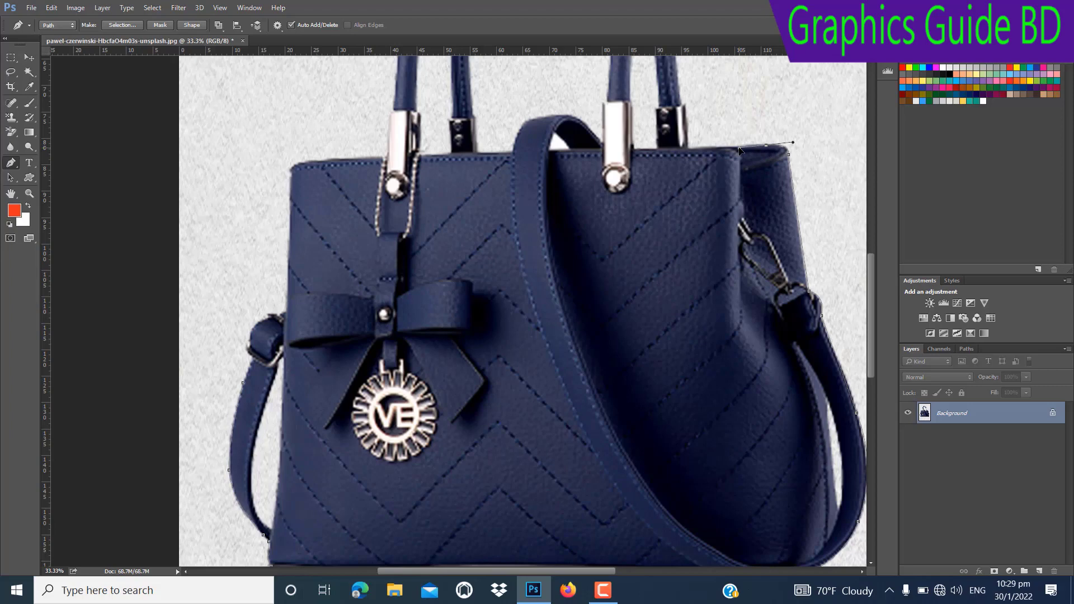
Step: Trace along the rim, around the right rear handle fitting, and up the rear handle's lower outer edge
click(688, 148)
click(684, 104)
drag(668, 89, 643, 175)
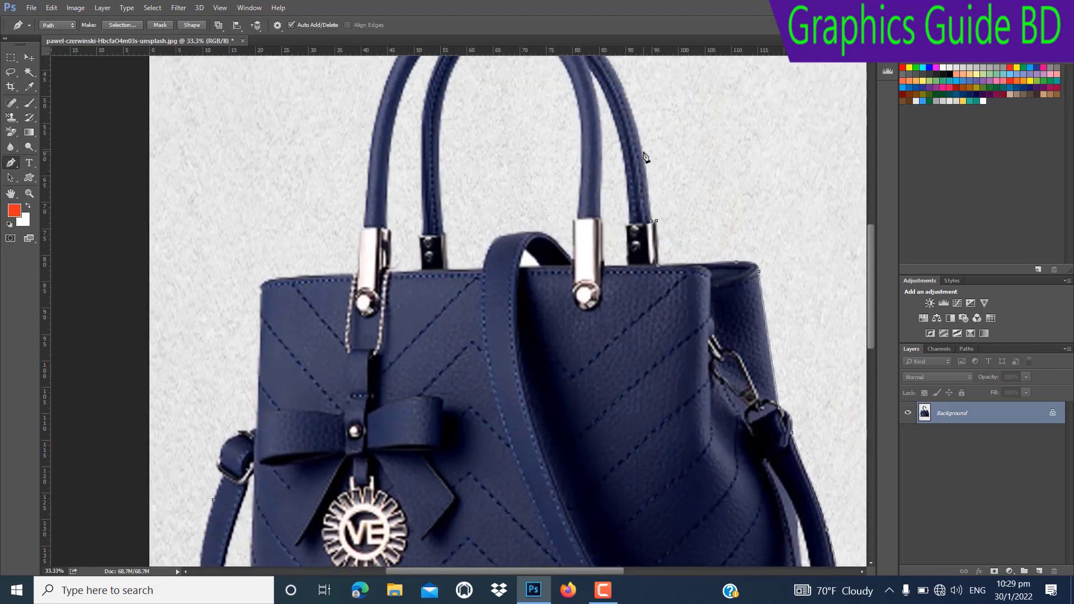
click(647, 173)
click(643, 150)
click(638, 130)
Step: Curve the path along the rear handle's upper outer edge to where it meets the front handle
drag(594, 180, 601, 281)
drag(604, 146, 579, 120)
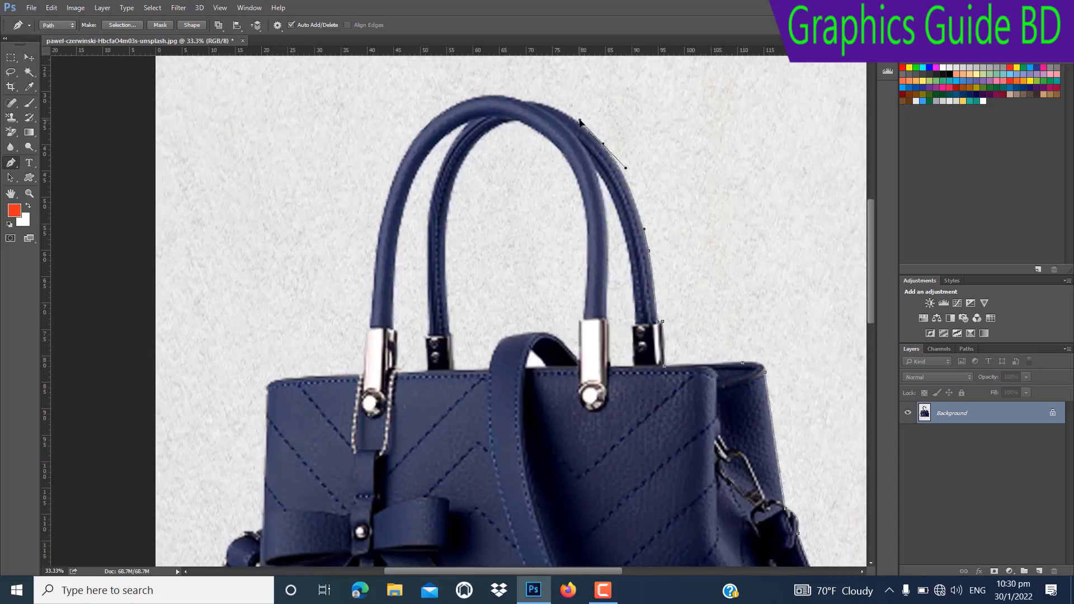
click(535, 106)
drag(525, 100, 497, 98)
alt+click(524, 99)
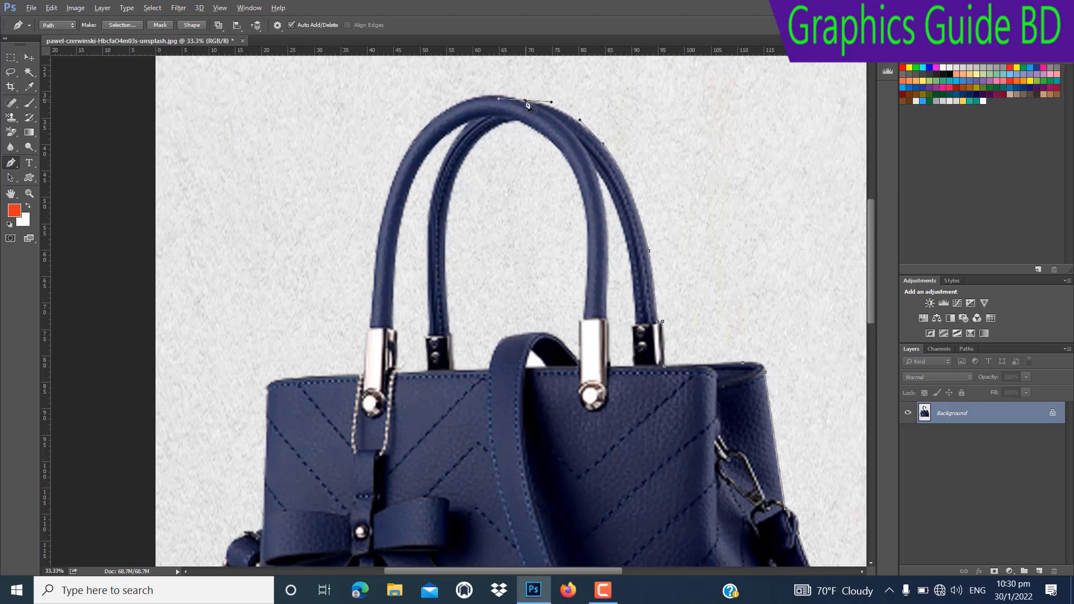
Step: Curve the path over the front handle's top and down its outer left edge to the metal fitting
drag(434, 117, 392, 152)
alt+click(434, 116)
drag(434, 193, 395, 197)
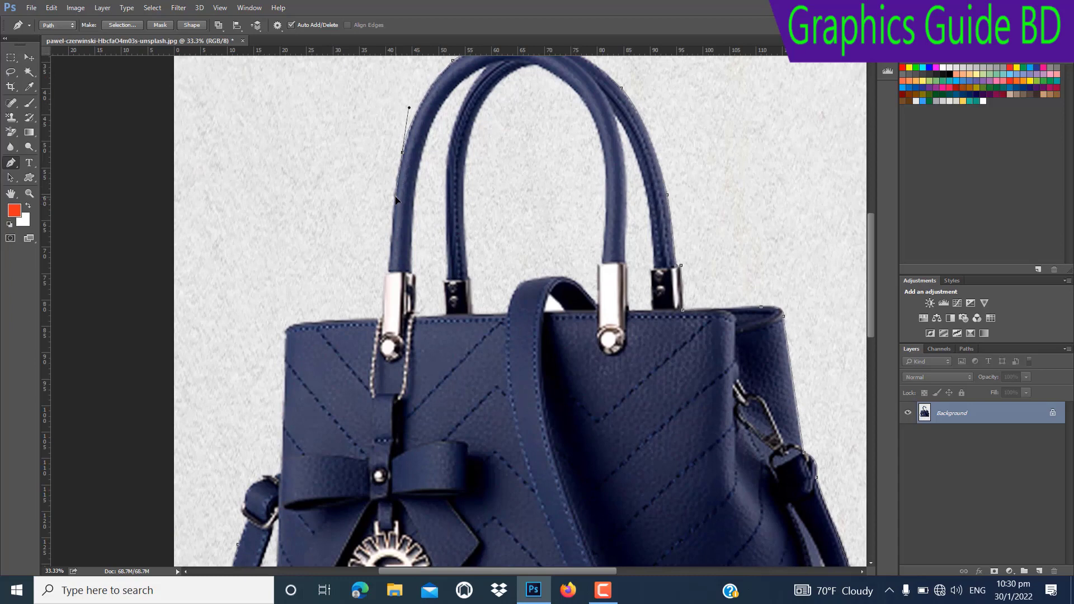
click(388, 246)
click(389, 272)
Step: Trace the rim and the bag's left side, then close the outline around the left strap buckle
click(382, 320)
click(322, 320)
click(288, 322)
drag(282, 360, 326, 262)
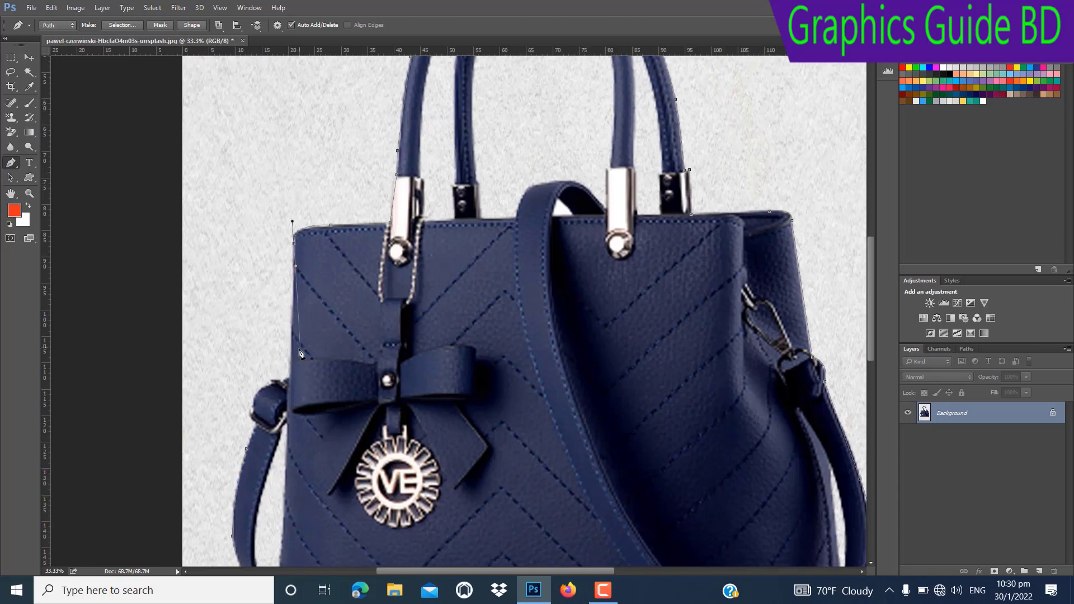
click(290, 382)
click(271, 380)
drag(252, 412, 246, 440)
Step: Trace a closed subpath around the gap between the left strap and the bag's side
drag(346, 461, 345, 305)
click(282, 269)
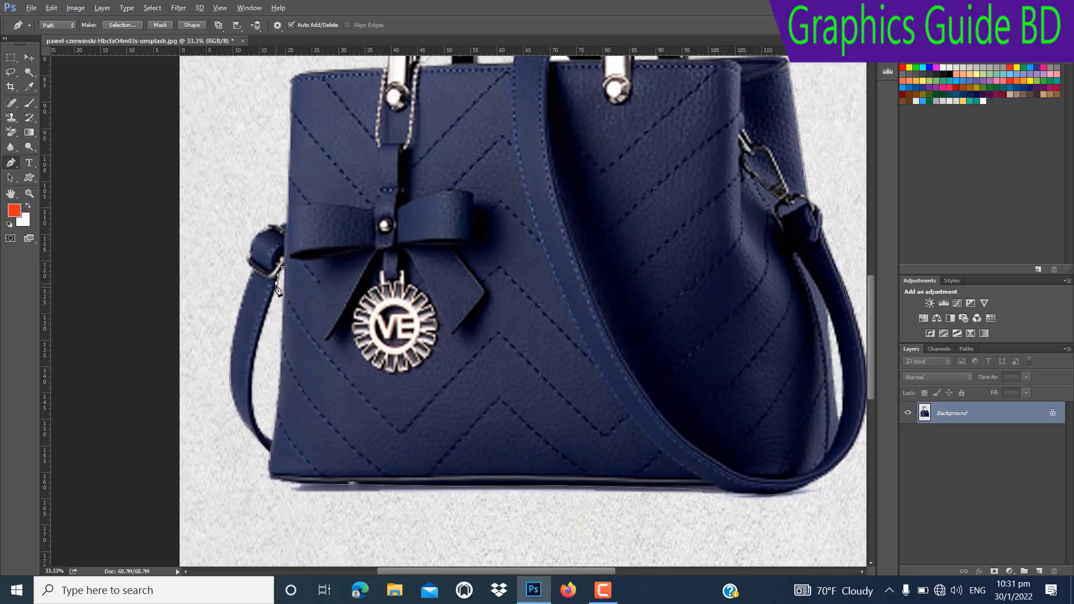
drag(251, 361, 252, 379)
click(270, 441)
drag(271, 444, 291, 452)
key(ctrl+z)
drag(291, 448, 297, 450)
alt+click(273, 443)
drag(283, 268, 276, 245)
Step: Trace a closed subpath around the narrow gap between the right strap and the bag's side
scroll(652, 376, right, 4)
scroll(652, 376, up, 1)
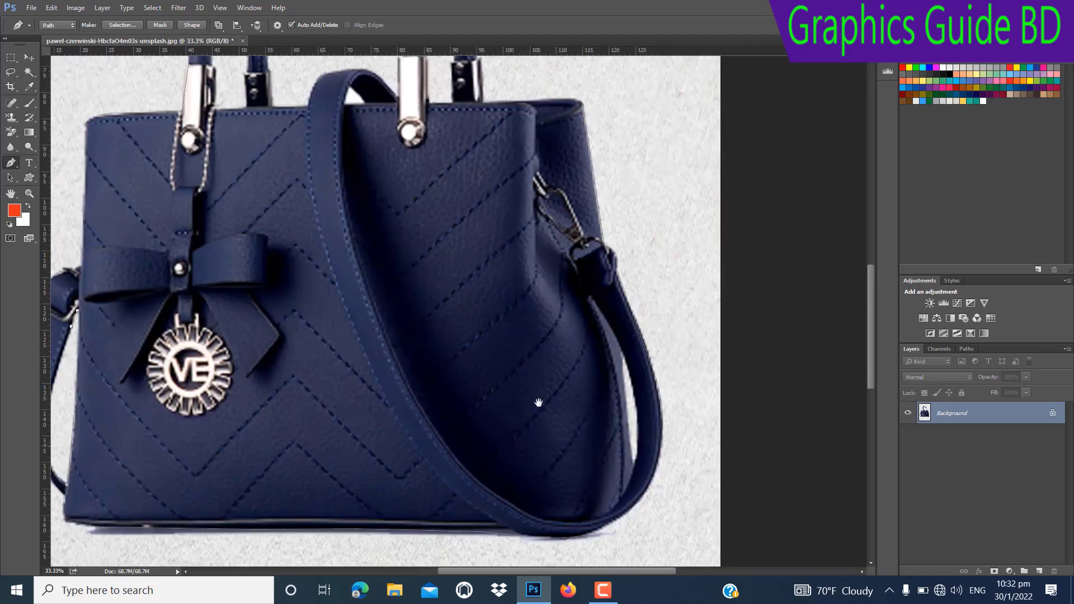
click(621, 352)
mouse_move(635, 464)
mouse_down()
mouse_move(640, 476)
mouse_move(649, 447)
mouse_move(635, 467)
mouse_up()
click(622, 356)
Step: Trace a closed subpath around the gap between the front and rear handles on the right side
drag(439, 242, 490, 443)
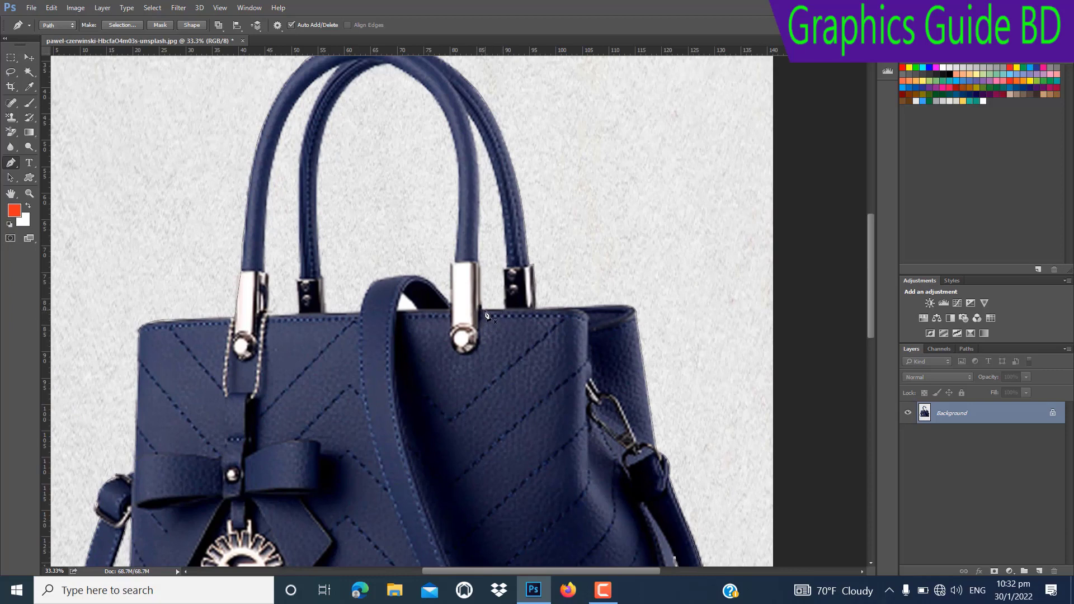
click(481, 310)
click(506, 310)
click(506, 268)
drag(506, 188, 459, 110)
alt+click(467, 112)
click(477, 260)
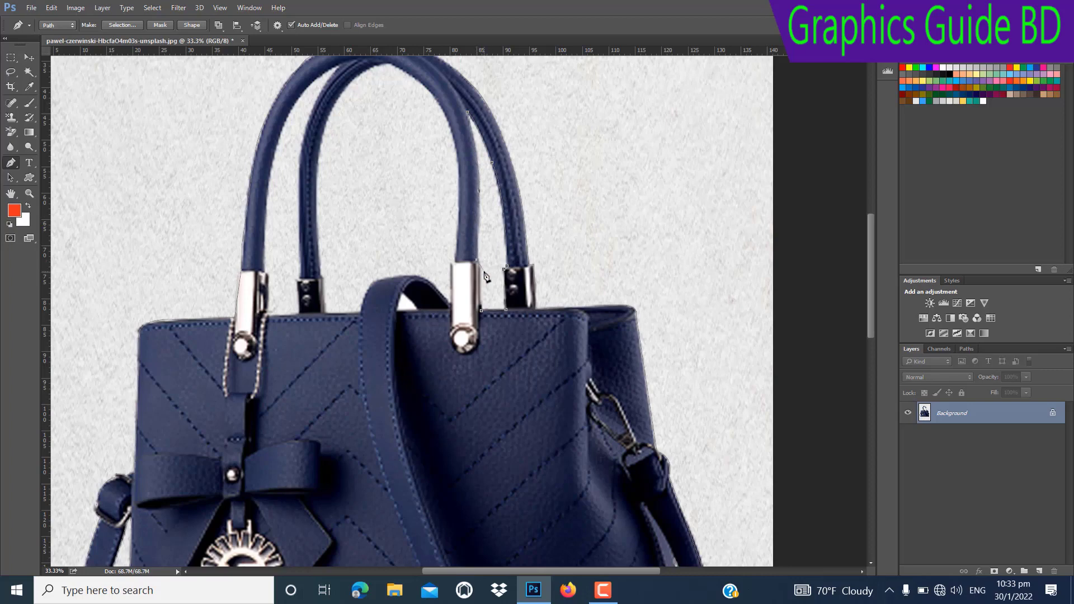
click(480, 311)
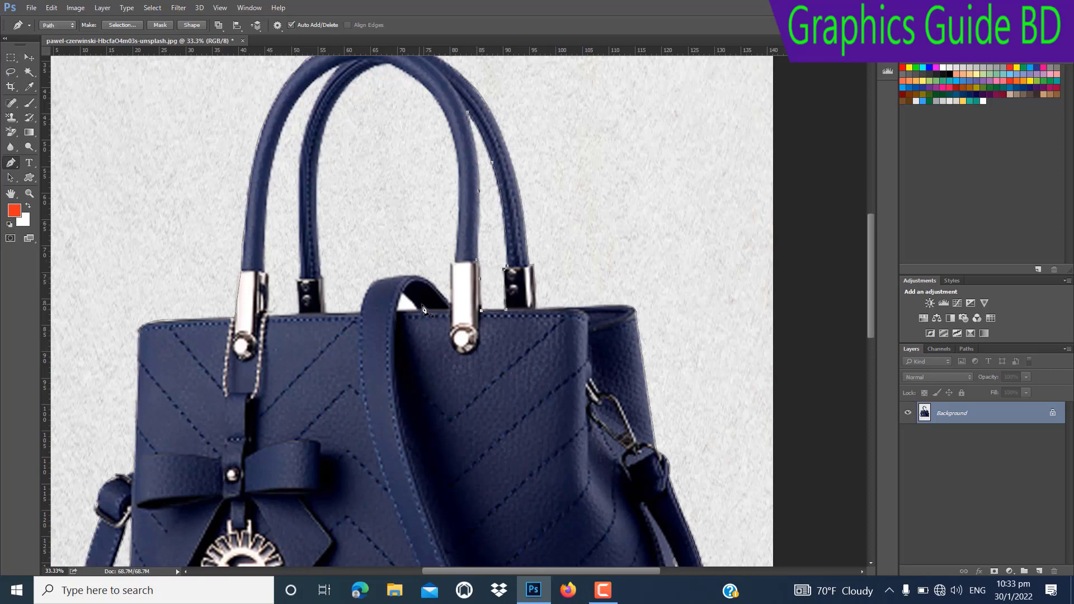
Step: Start the large inner handle opening's subpath, tracing the front handle's inner right edge up to the arch top
click(451, 307)
click(452, 263)
drag(454, 136, 446, 112)
drag(386, 62, 345, 76)
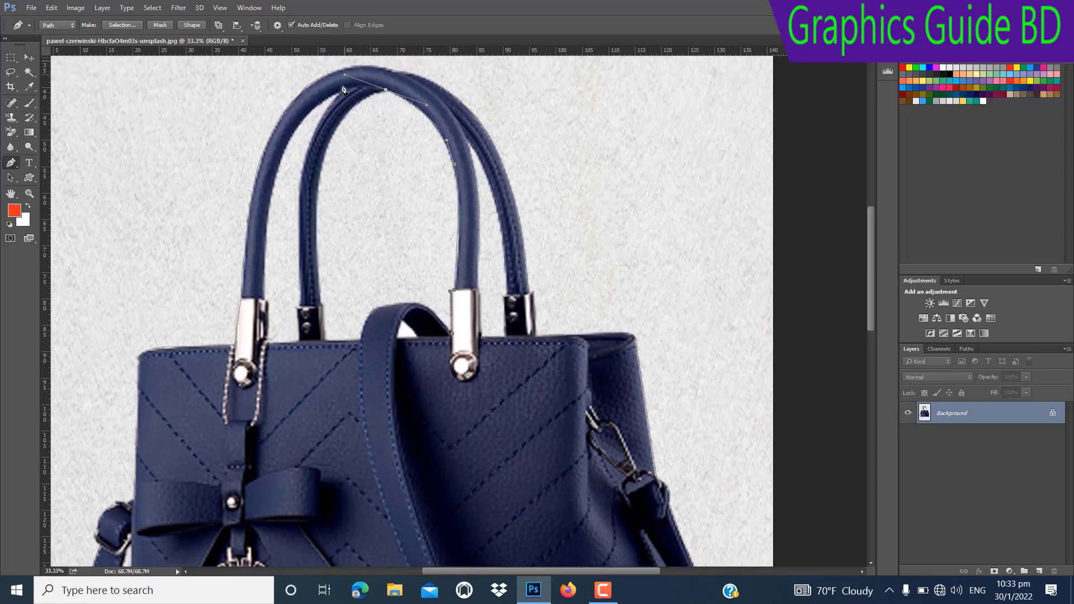
alt+click(386, 89)
Step: Curve the inner opening's path down the rear handle's inner left edge to its metal fitting
drag(322, 163, 306, 236)
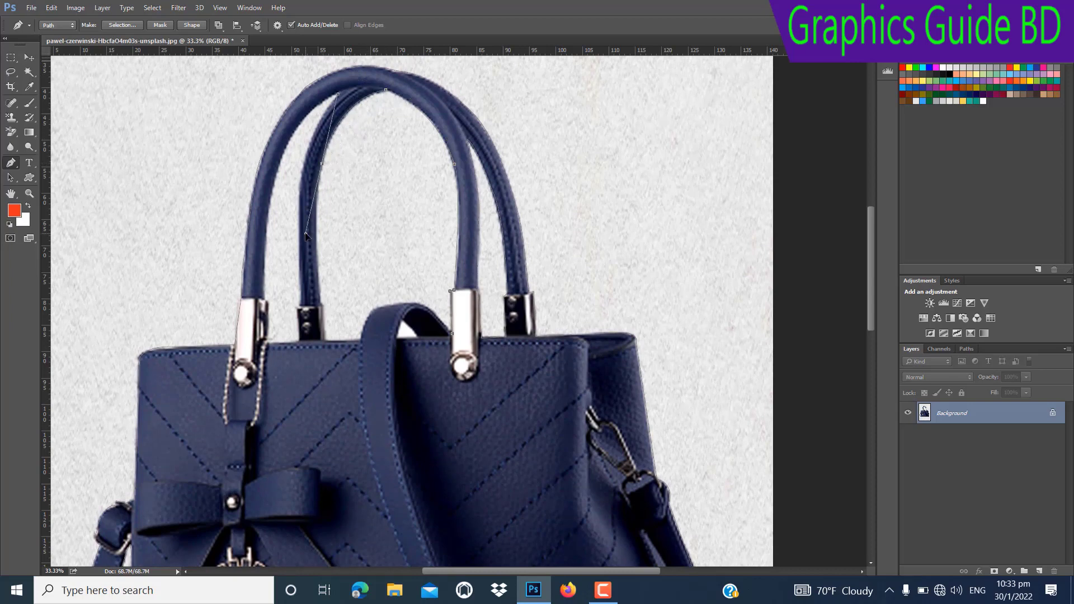
alt+click(322, 163)
drag(319, 281, 327, 309)
alt+click(320, 281)
click(320, 305)
Step: Trace the rim and the shoulder strap's top curve to close the inner handle opening's subpath
click(323, 341)
click(358, 341)
drag(380, 306, 390, 307)
click(433, 312)
drag(435, 316, 443, 327)
alt+click(432, 311)
click(453, 334)
Step: Start a subpath for the gap between the left handle legs along the rear fitting's outer edge
click(300, 341)
click(299, 305)
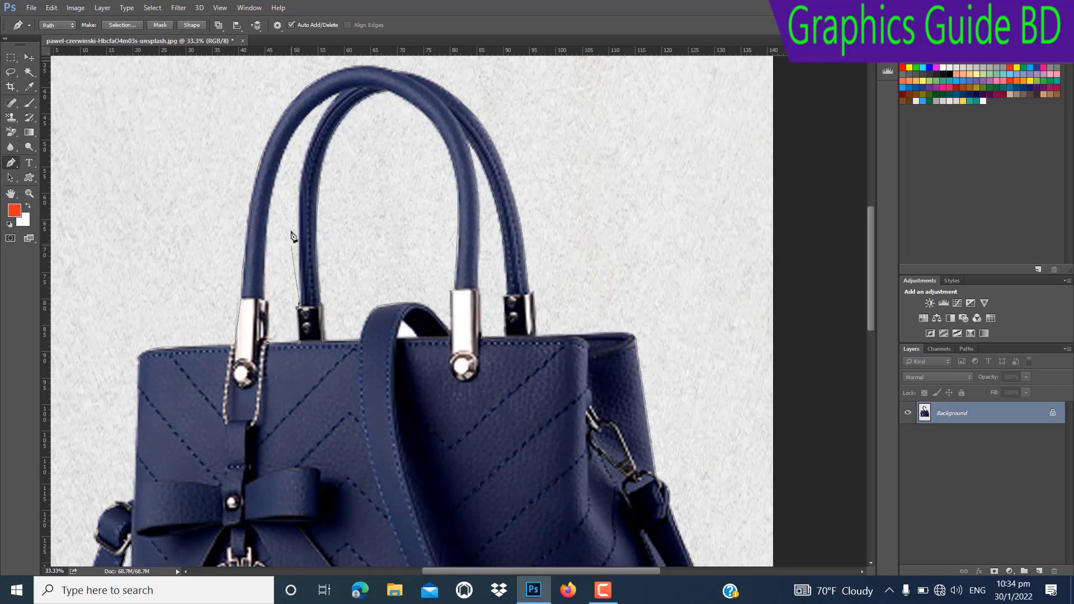
click(299, 195)
drag(341, 91, 370, 77)
alt+click(342, 91)
key(ctrl+alt+z)
key(ctrl+alt+z)
key(ctrl+alt+z)
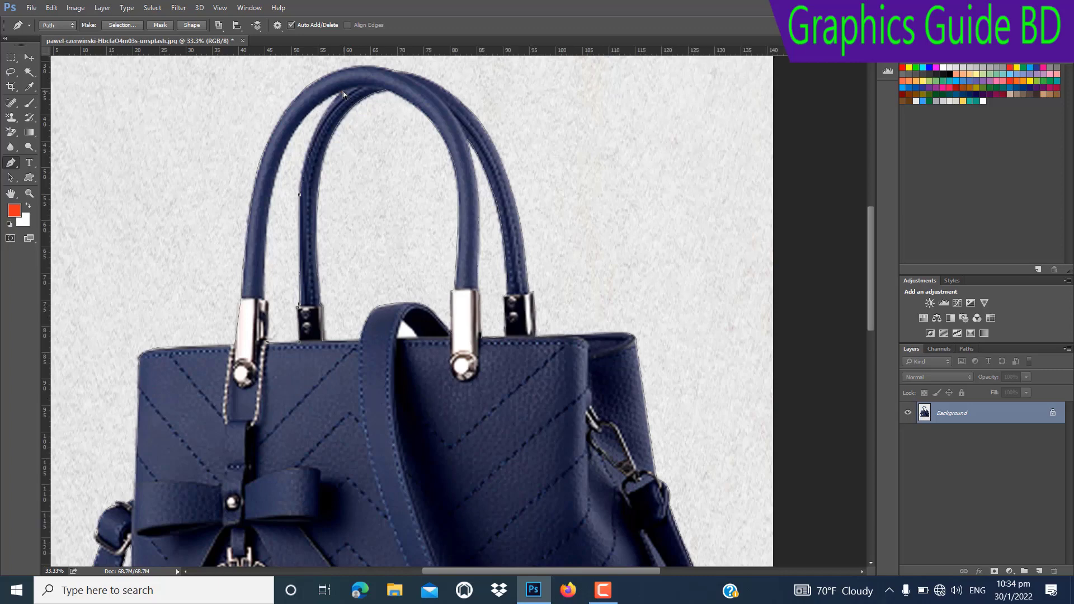
Step: Trace the rear handle's outer left edge up to the arch and curve back onto the front handle's inner edge
click(299, 196)
drag(326, 112, 346, 94)
drag(290, 138, 268, 182)
alt+click(290, 139)
Step: Trace the front handle's inner left edge down and around its metal fitting to the bag's rim
drag(265, 238, 265, 277)
alt+click(265, 237)
click(263, 299)
click(267, 301)
click(266, 342)
Step: Trace a closed subpath around the small white opening beneath the shoulder strap's top curve
scroll(392, 353, up, 1)
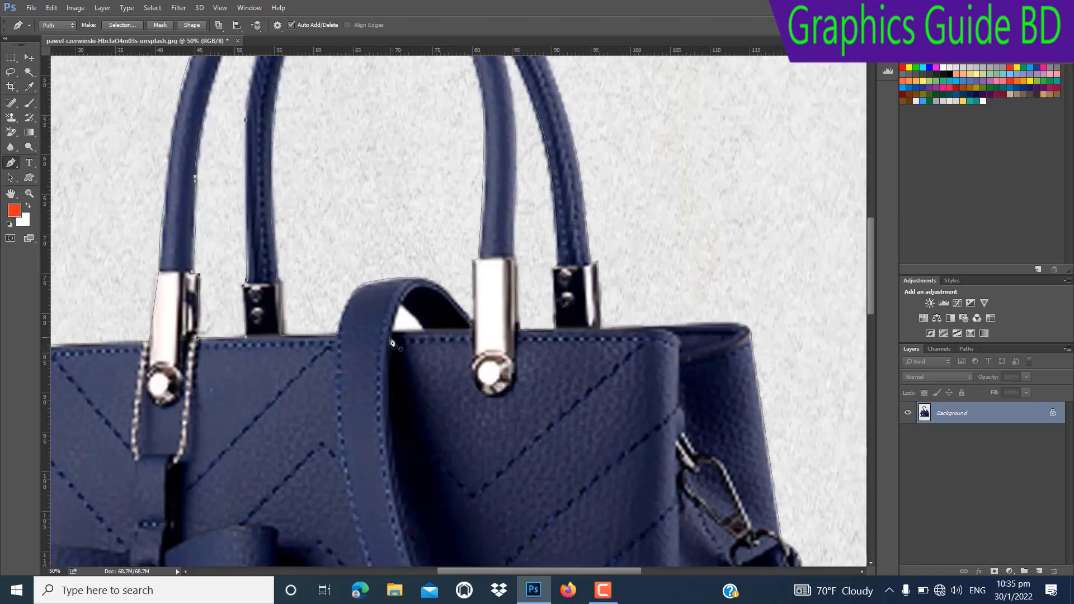
click(392, 332)
click(400, 304)
drag(424, 331, 426, 343)
click(426, 330)
click(393, 333)
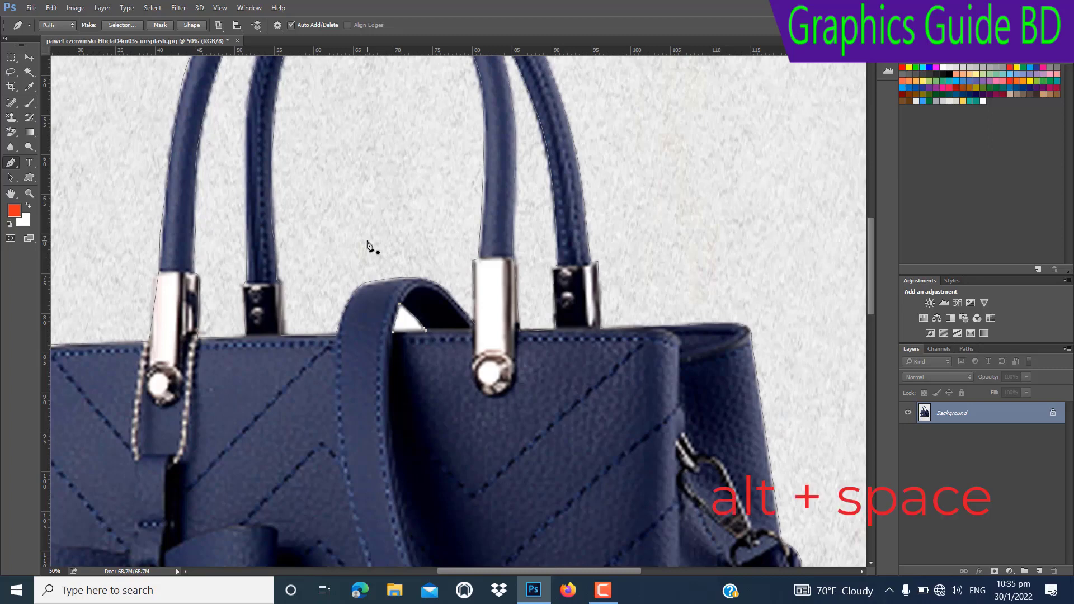
Step: Convert the completed Pen tool path around the handbag and its inner openings into a selection
key(alt+space)
alt+click(341, 212)
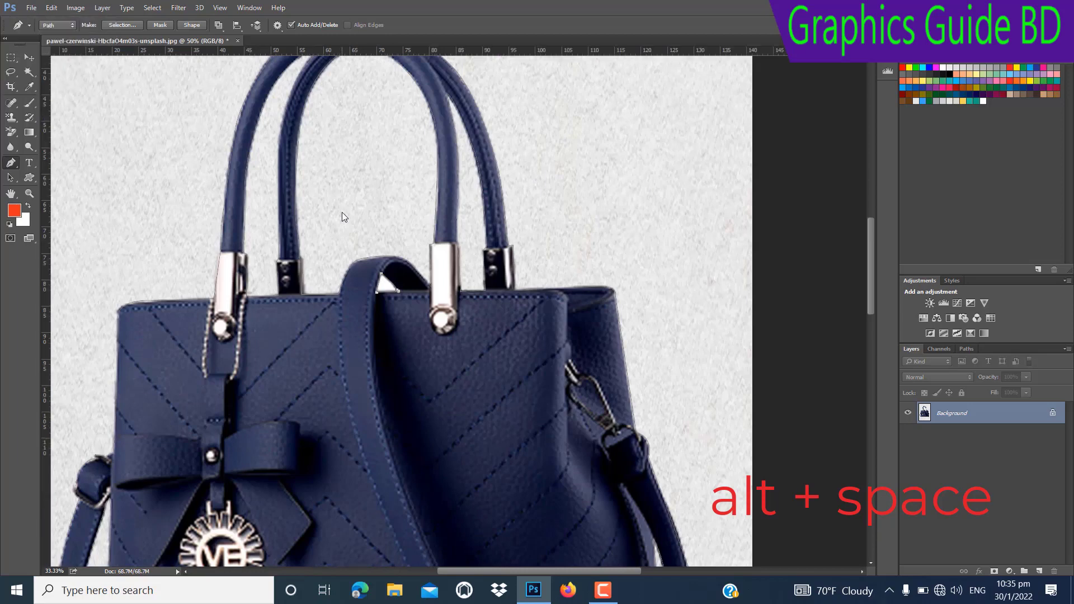
alt+click(342, 212)
alt+click(342, 213)
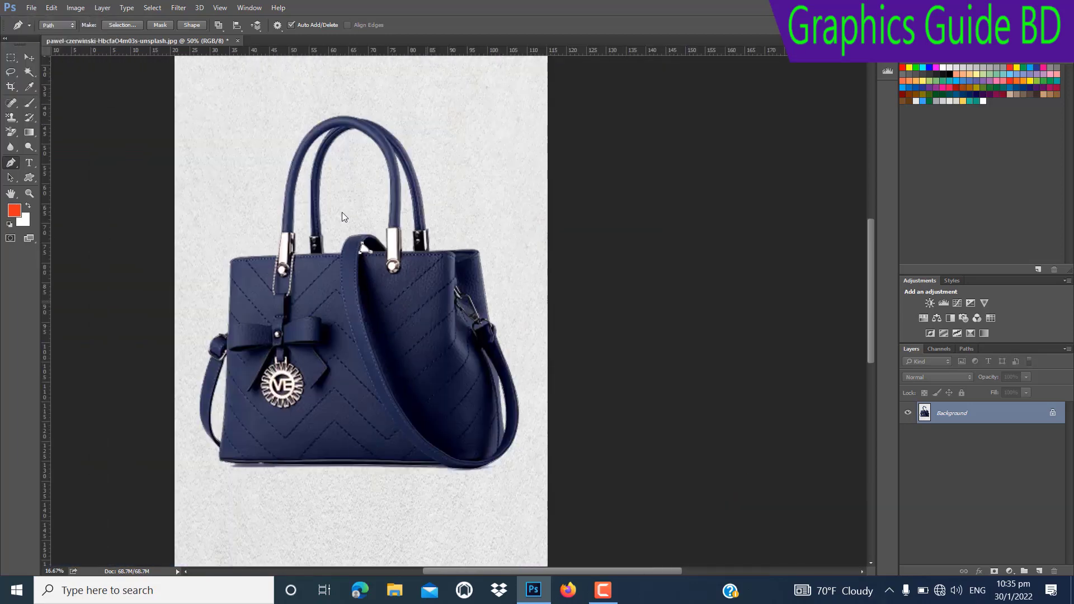
alt+click(342, 212)
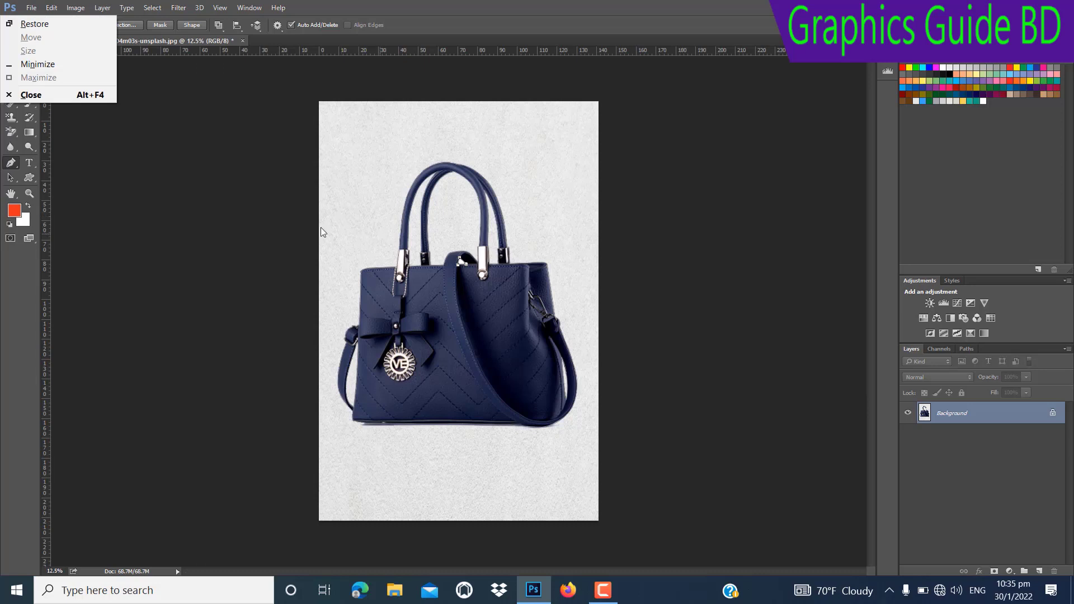
click(260, 201)
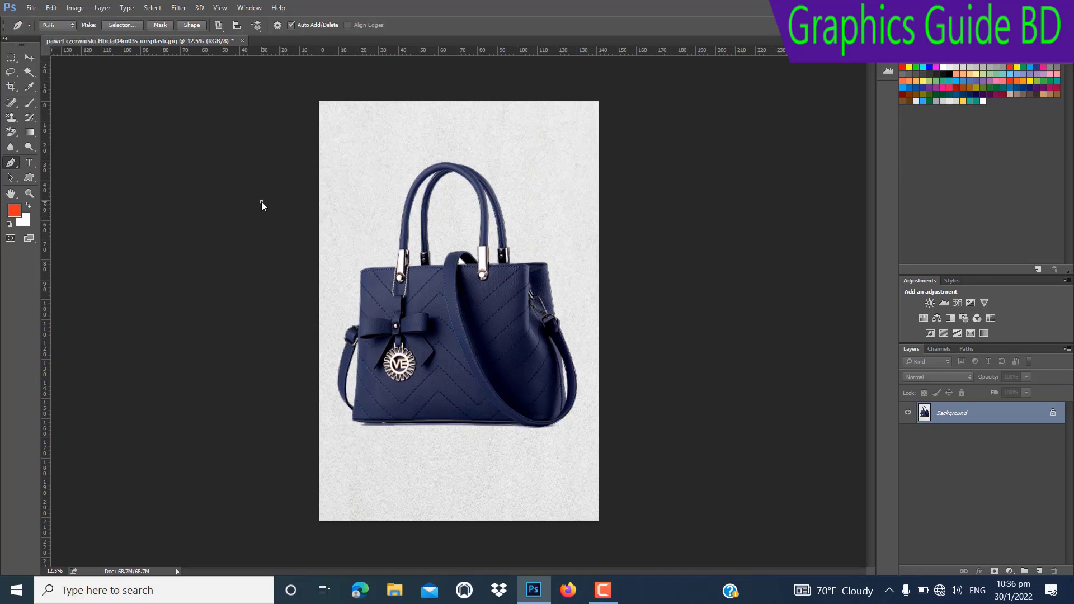
click(260, 201)
key(ctrl+z)
right_click(473, 220)
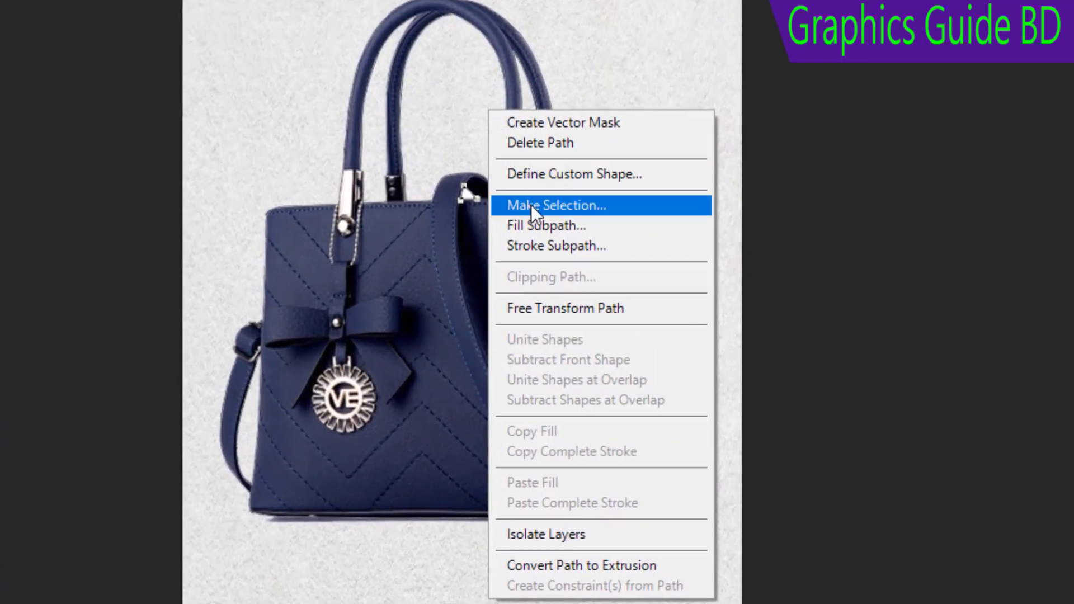
click(566, 79)
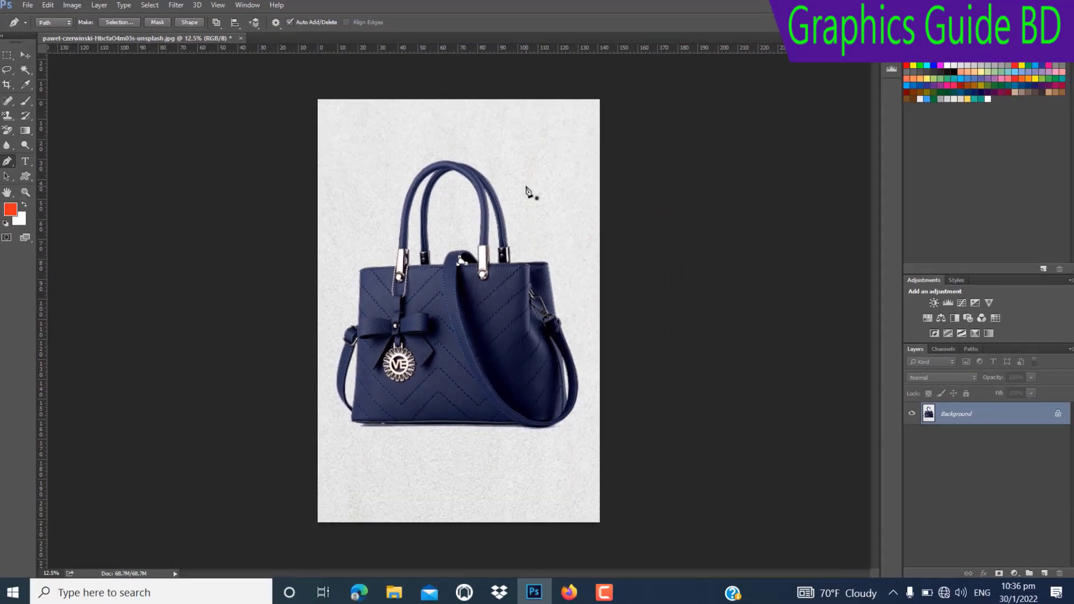
key(ctrl+Return)
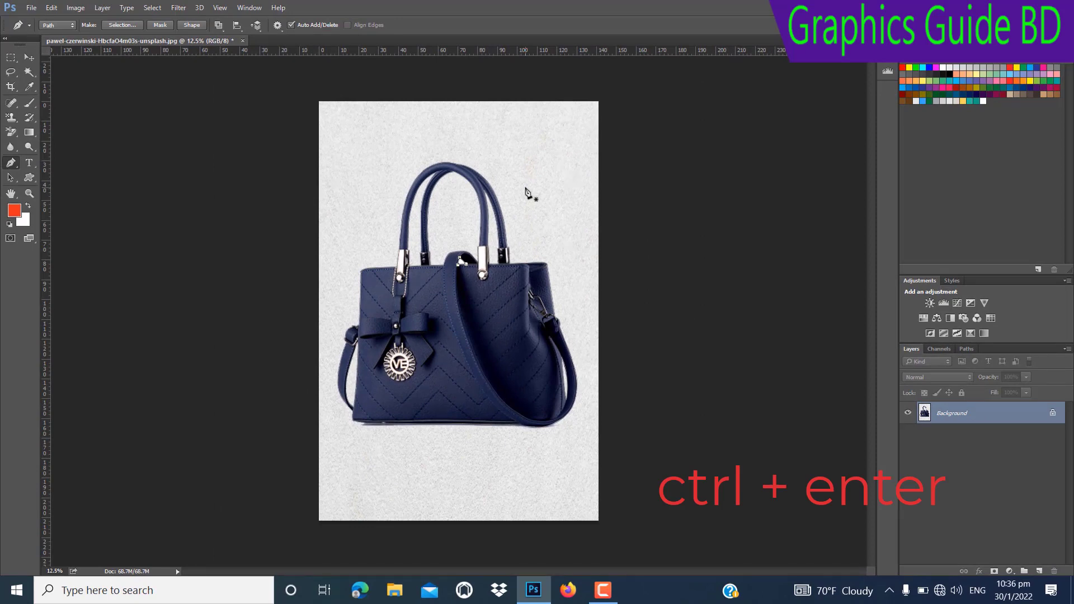
key(ctrl+Return)
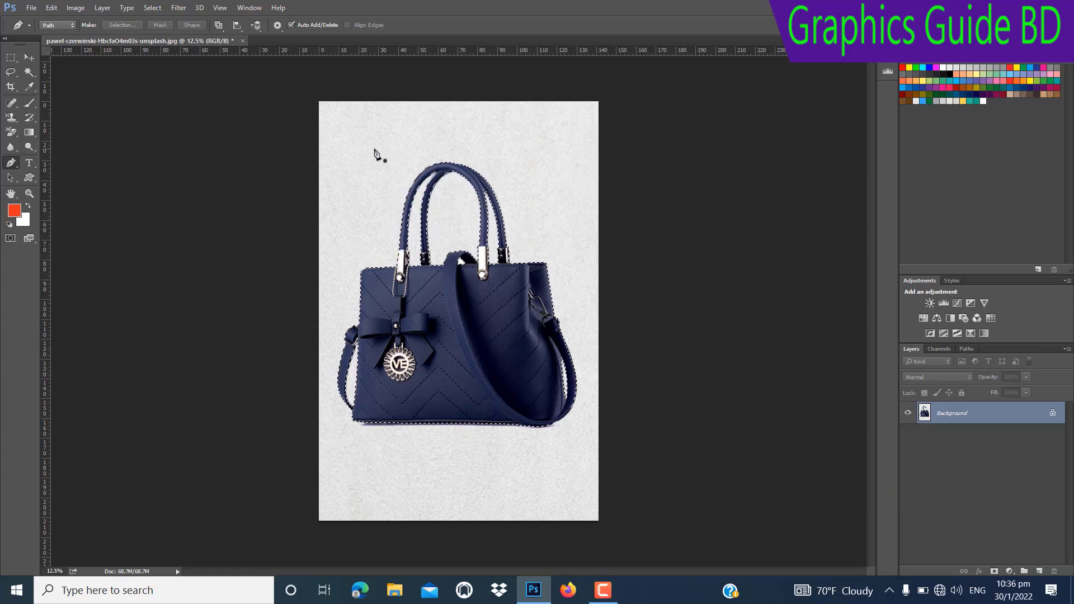
Step: Invert the selection to cover the backdrop around the handbag and unlock the Background layer
key(ctrl+shift+i)
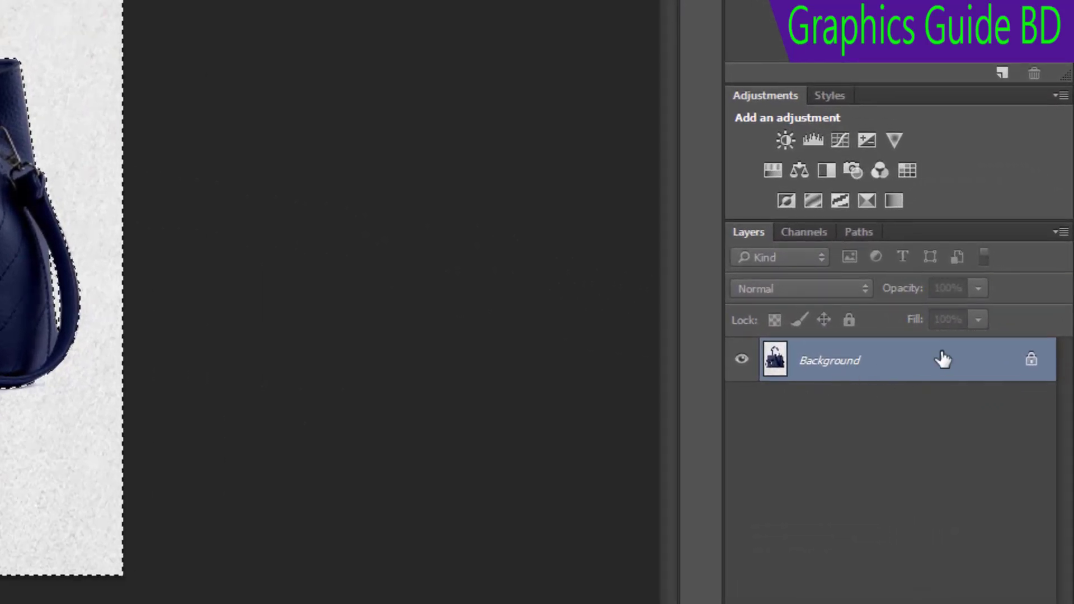
click(1029, 363)
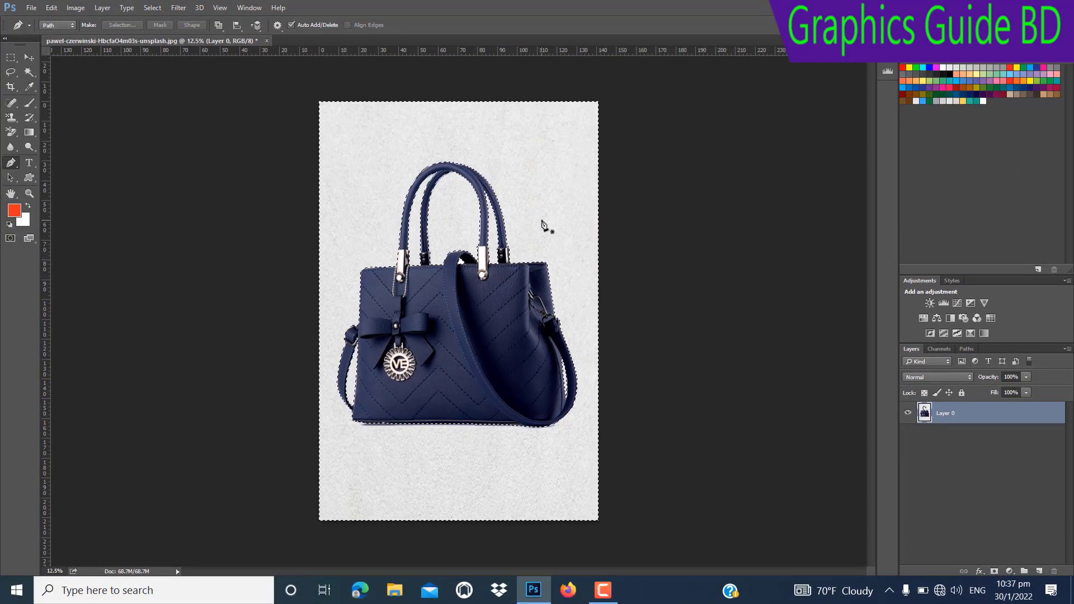
Step: Delete the selected backdrop around the handbag and clear the selection
key(BackSpace)
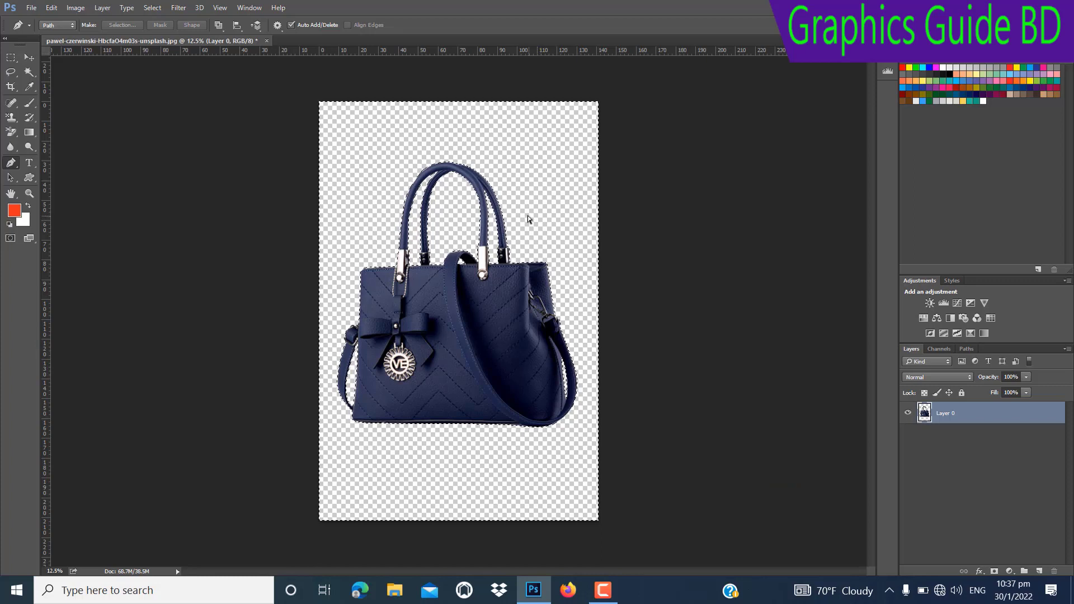
key(ctrl+d)
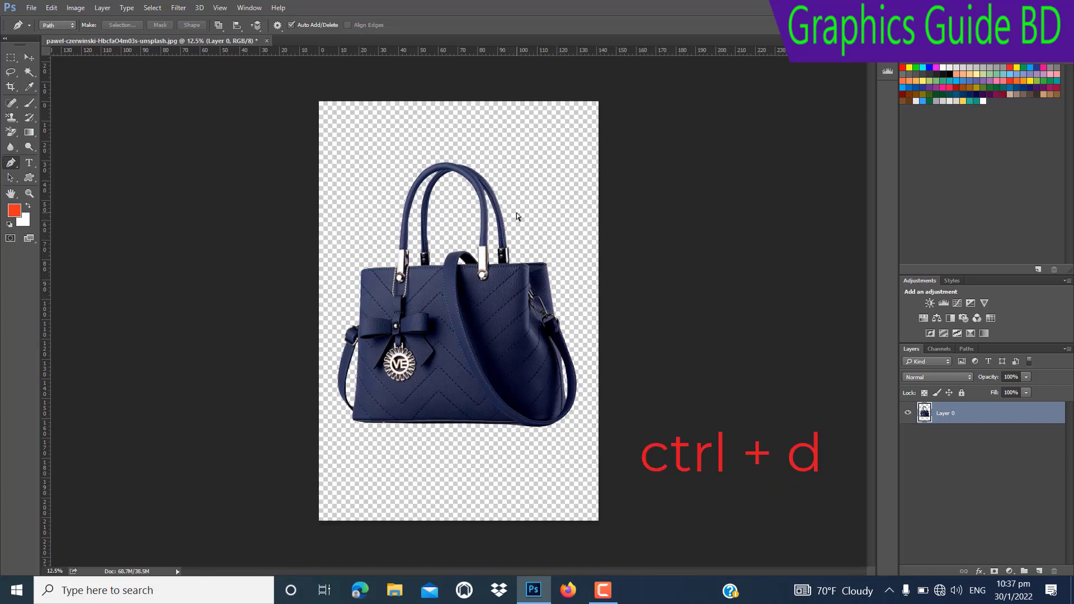
click(475, 226)
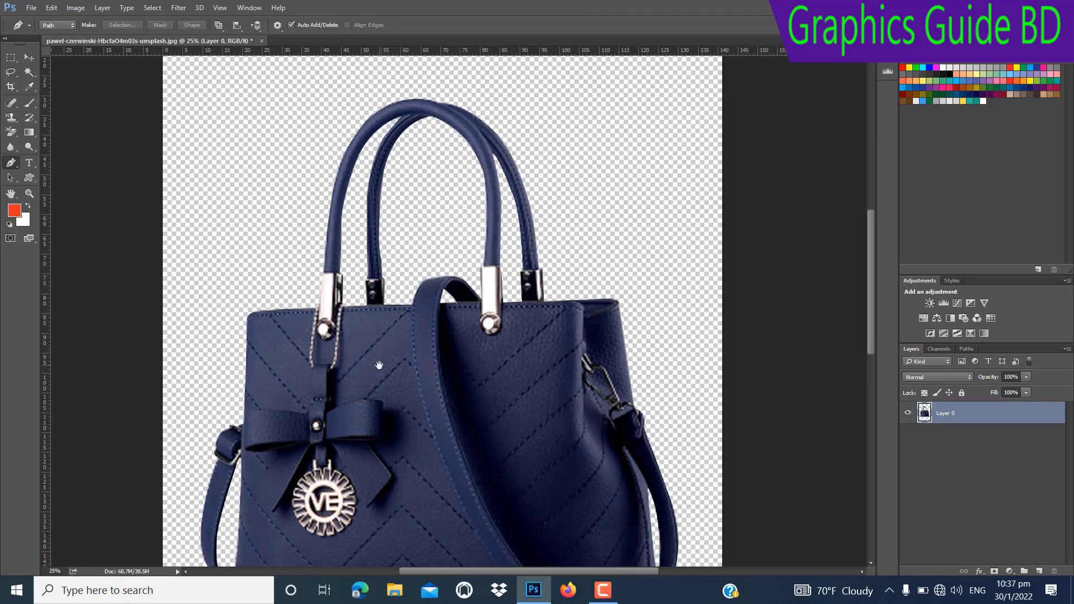
drag(378, 364, 395, 268)
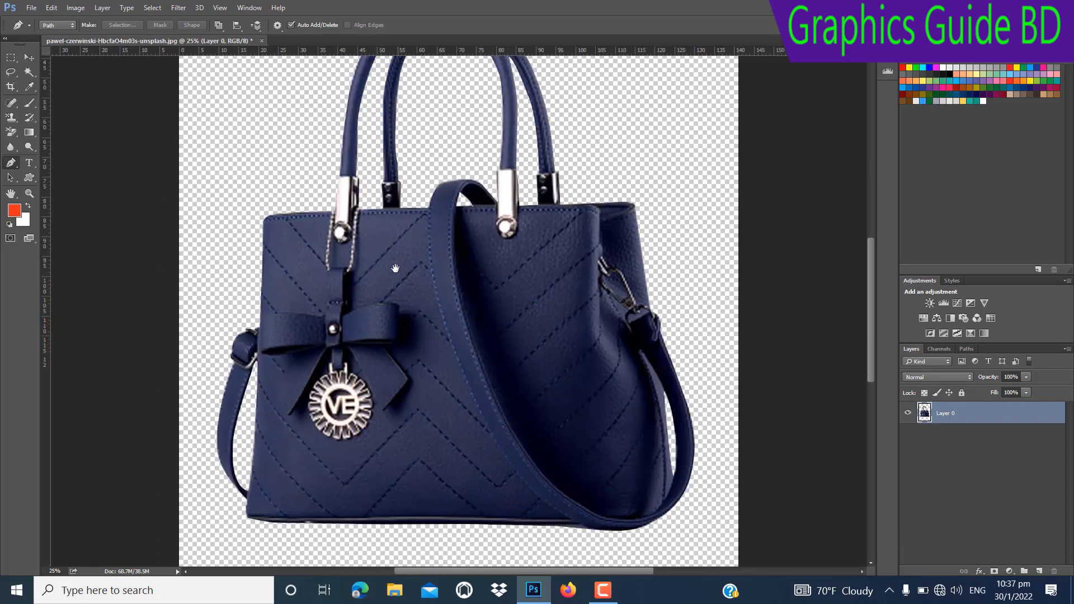